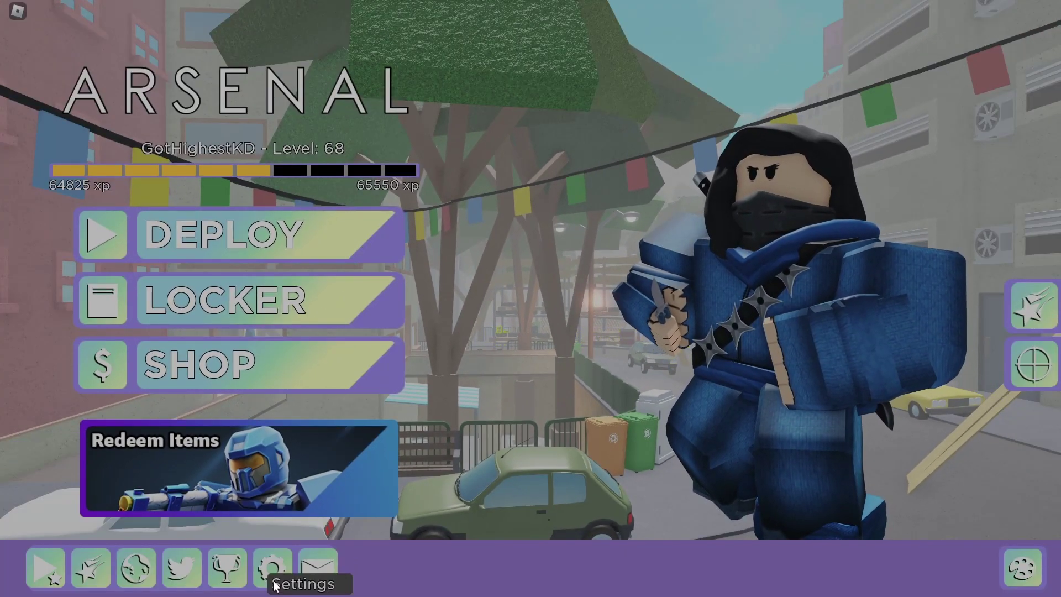
- Deploy briefly to team select, return to the main menu, and reopen Arsenal's settings
left_click(273, 568)
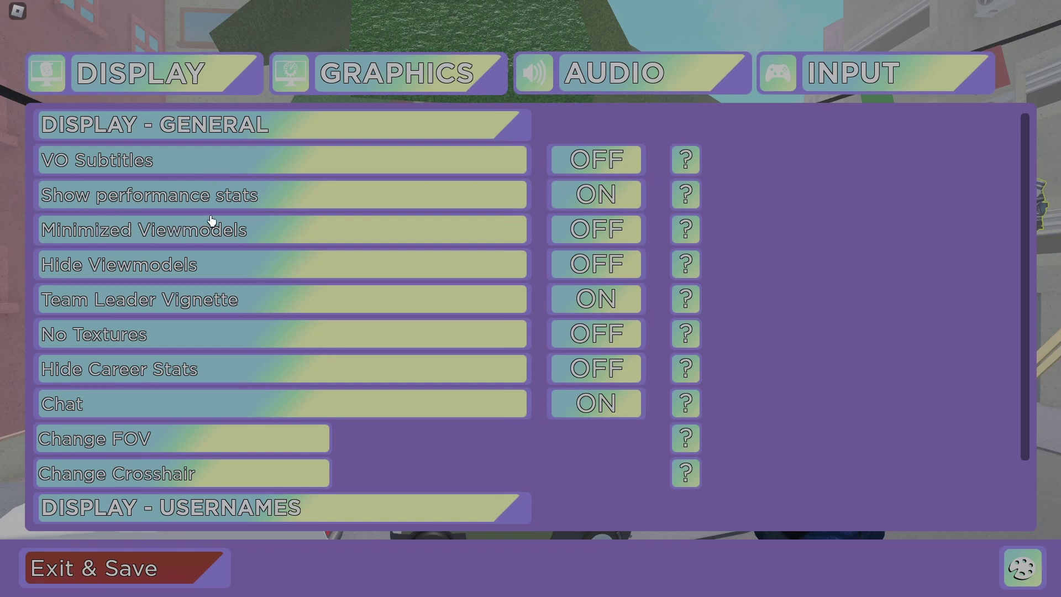
left_click(180, 585)
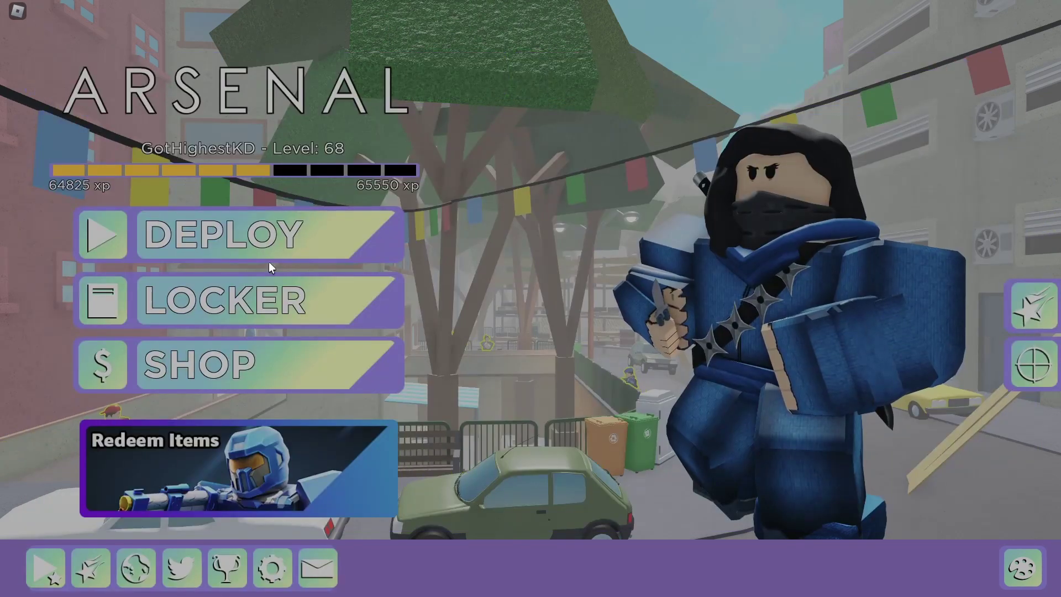
left_click(268, 254)
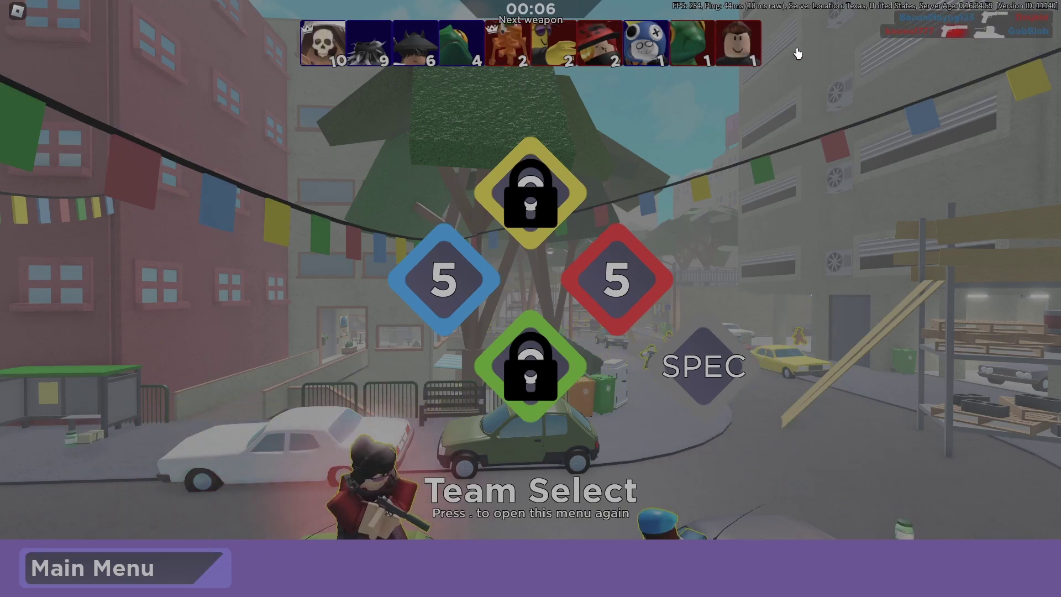
left_click(94, 568)
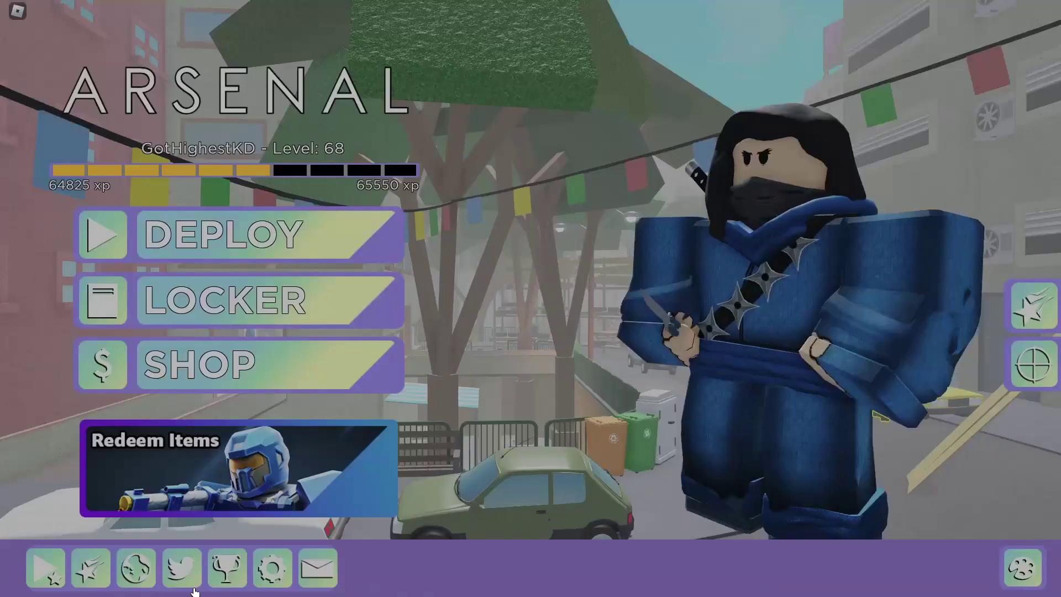
left_click(275, 570)
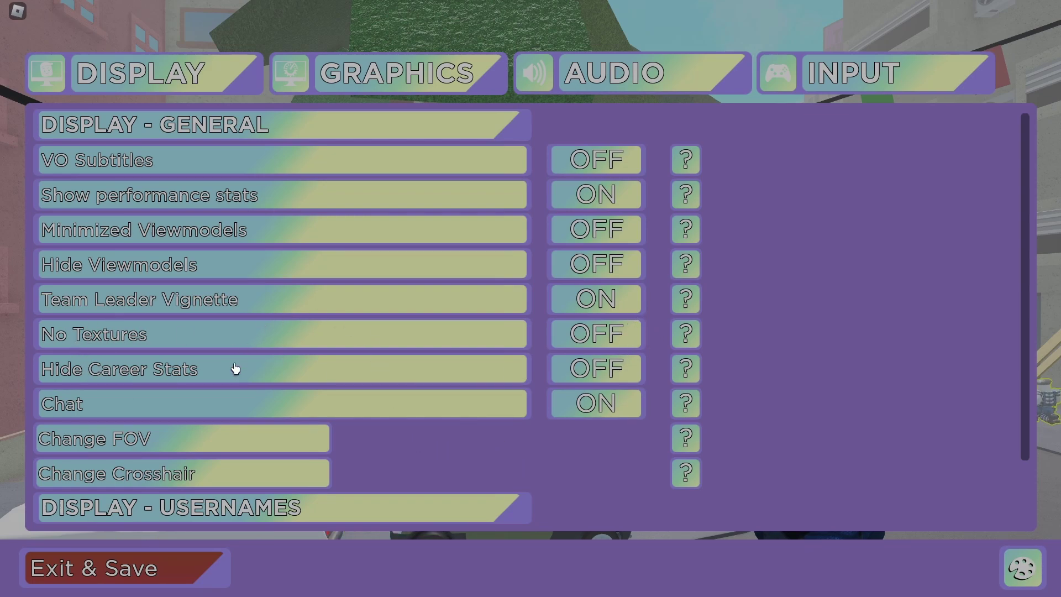
- Review the 90 field of view and the crosshair colour, cycling its preview background, leaving both unchanged
left_click(158, 434)
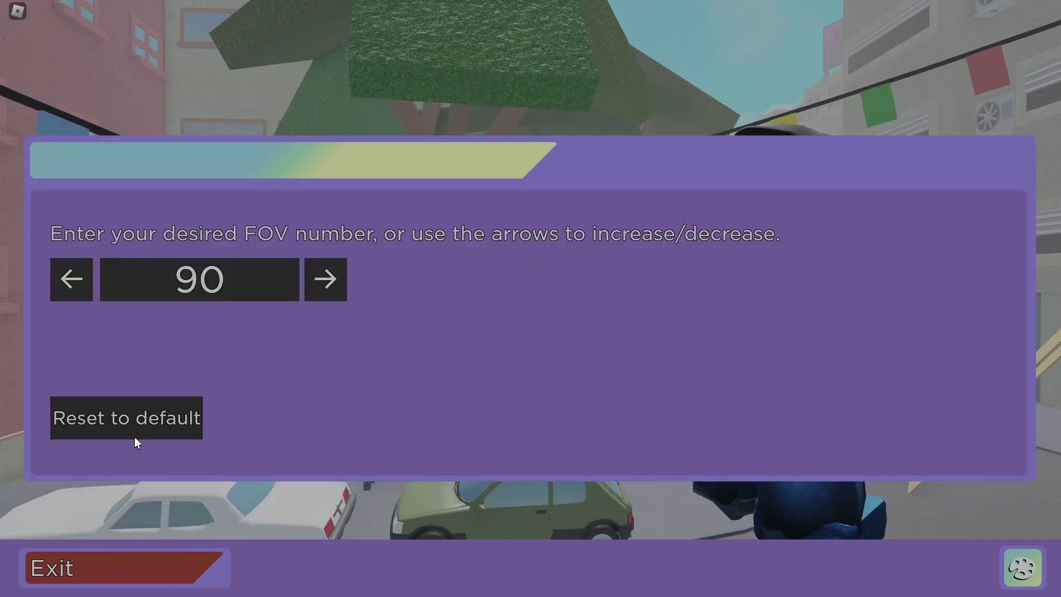
left_click(180, 560)
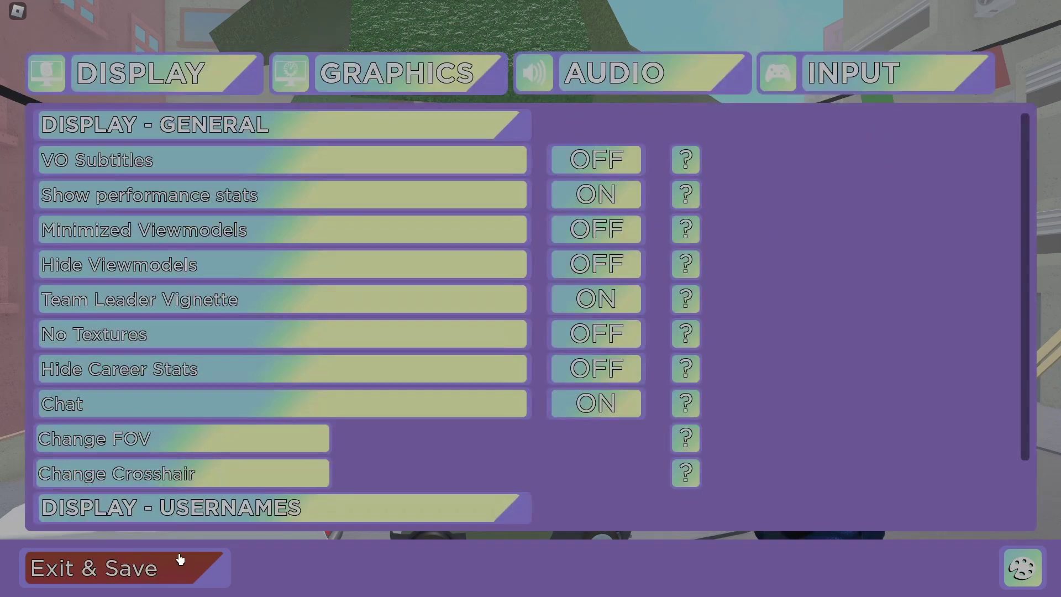
left_click(133, 474)
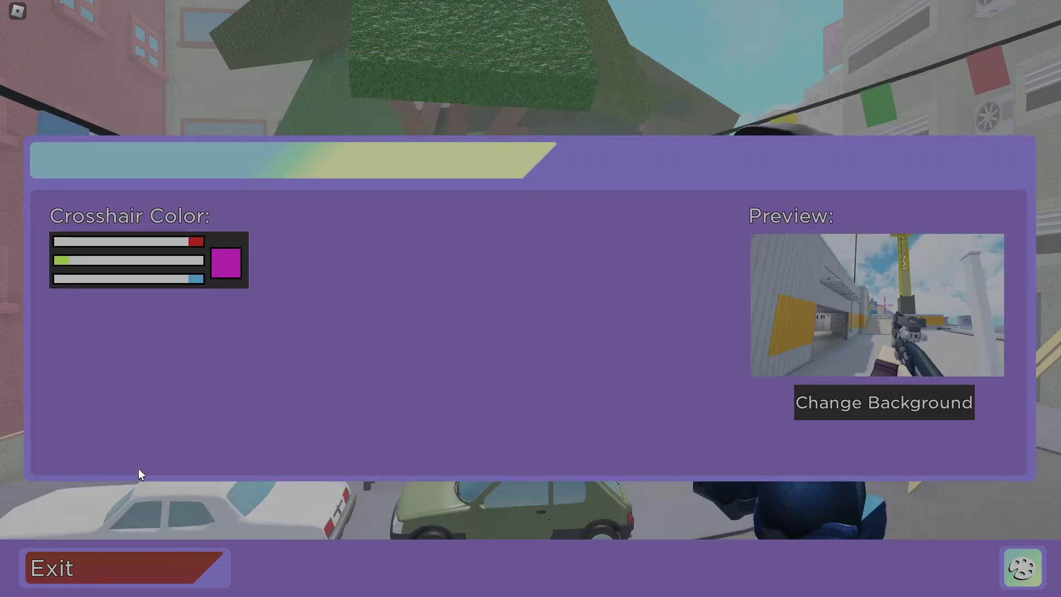
left_click(872, 403)
left_click(899, 410)
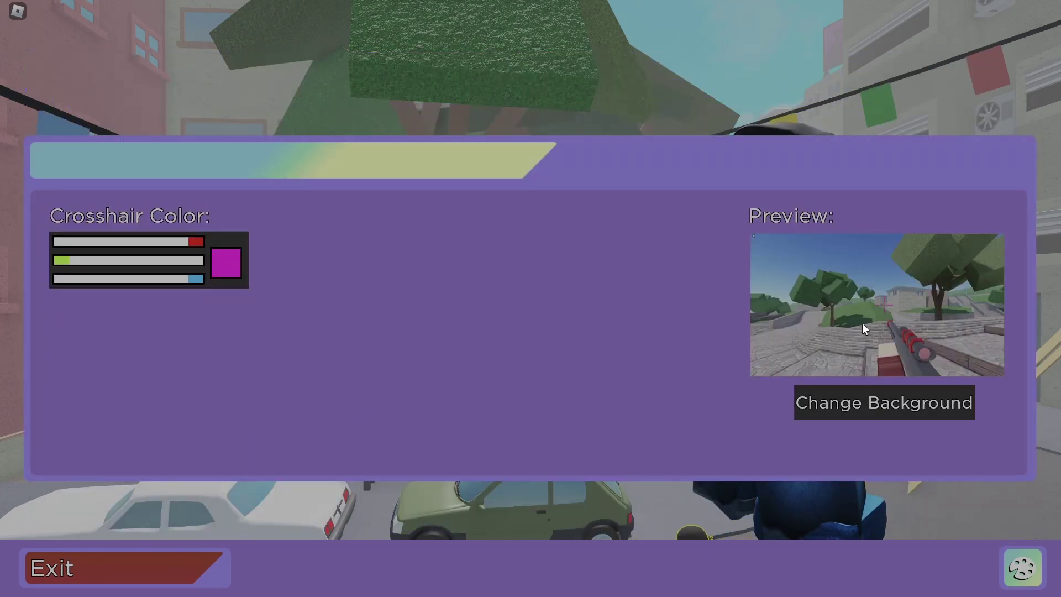
left_click(213, 580)
scroll(268, 447, "down", 1)
scroll(267, 448, "down", 1)
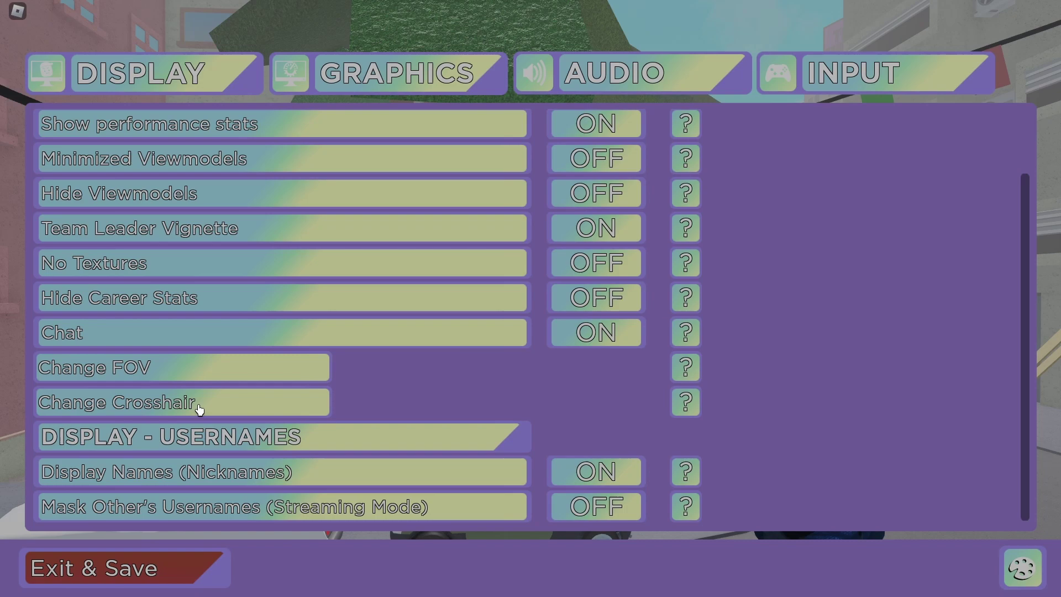
- Switch Viewport Character on in the Graphics settings and save with Exit & Save
left_click(403, 79)
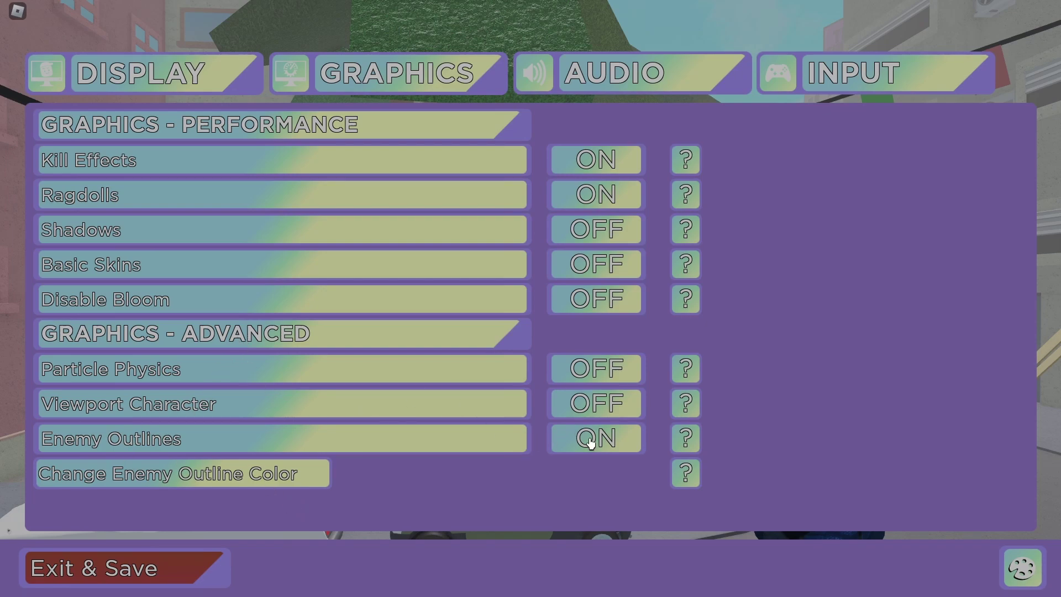
left_click(584, 404)
left_click(183, 574)
- Deploy into the match and walk forward over the wall into the street
left_click(244, 230)
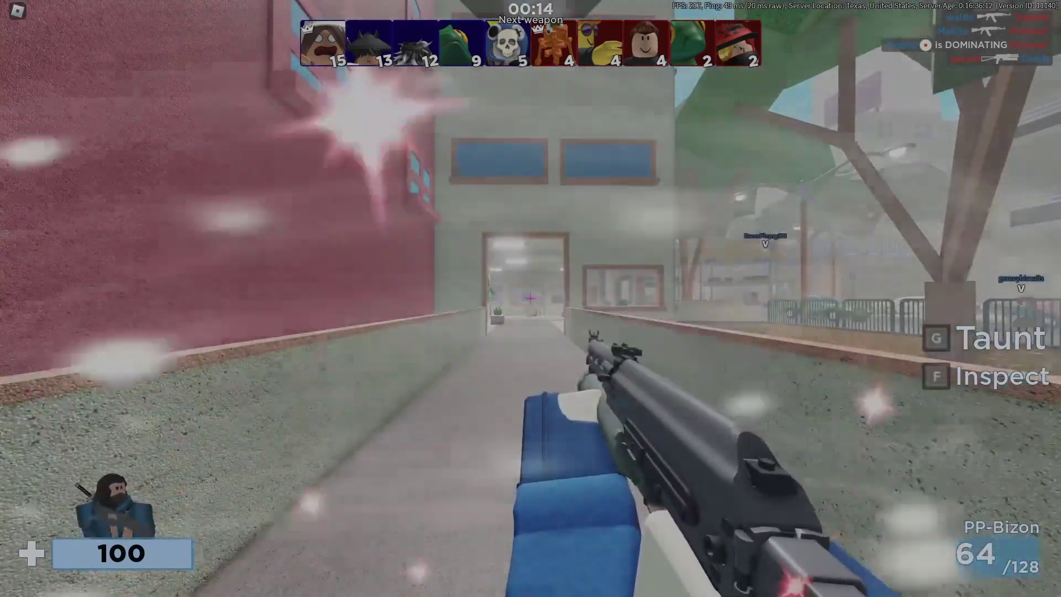
mouse_move(531, 299)
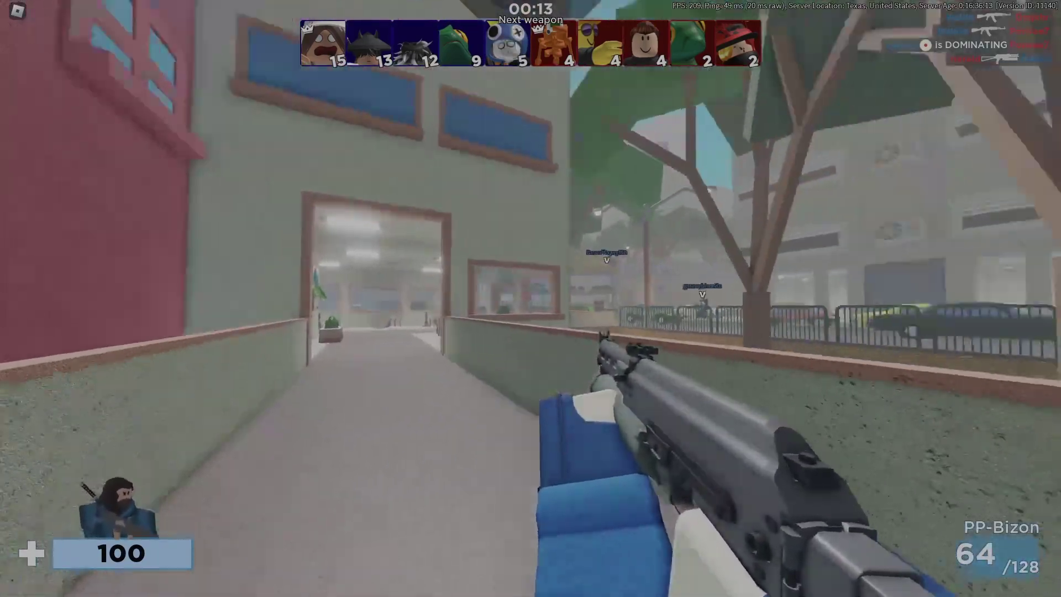
key("w")
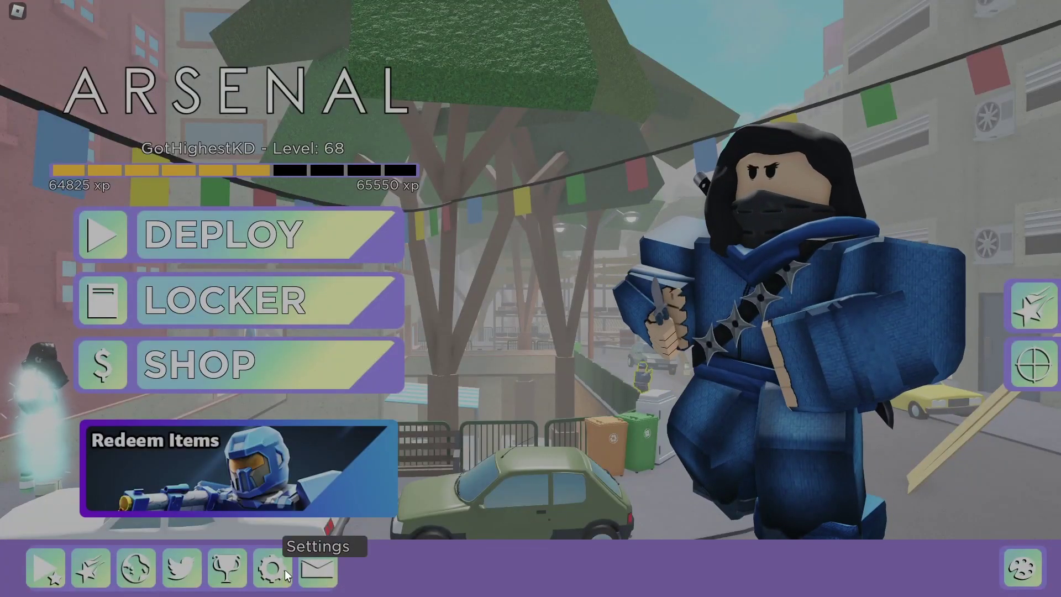
- Turn Viewport Character back off and view the enemy outline colour without changing it
left_click(284, 569)
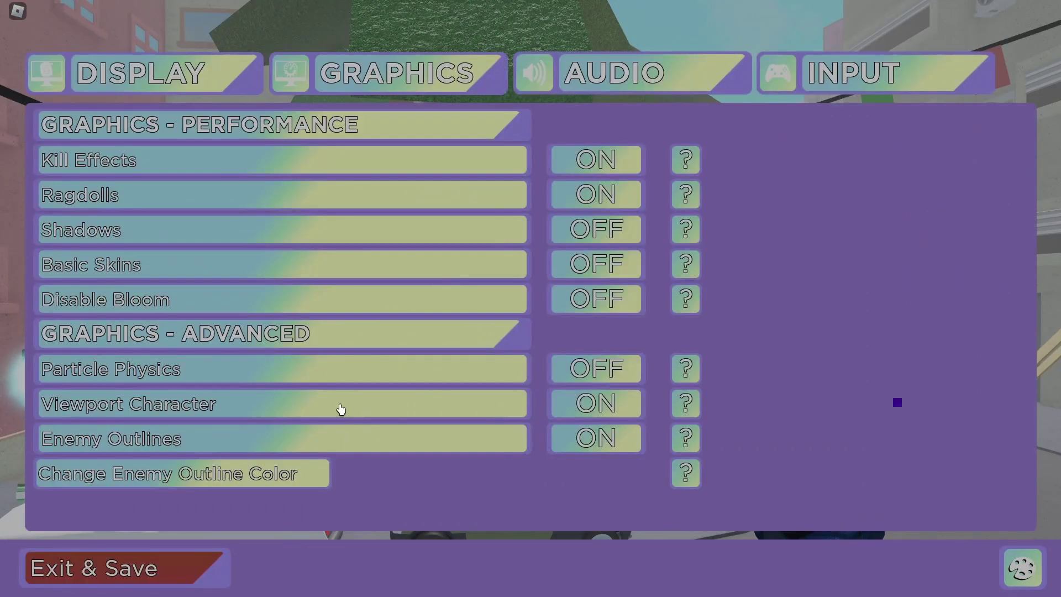
left_click(627, 412)
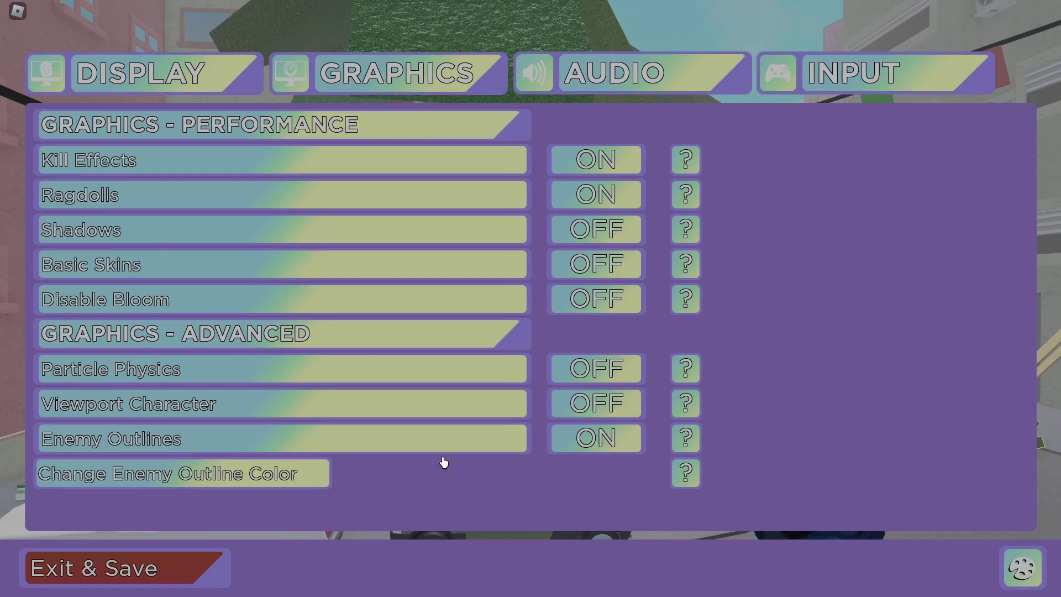
left_click(309, 473)
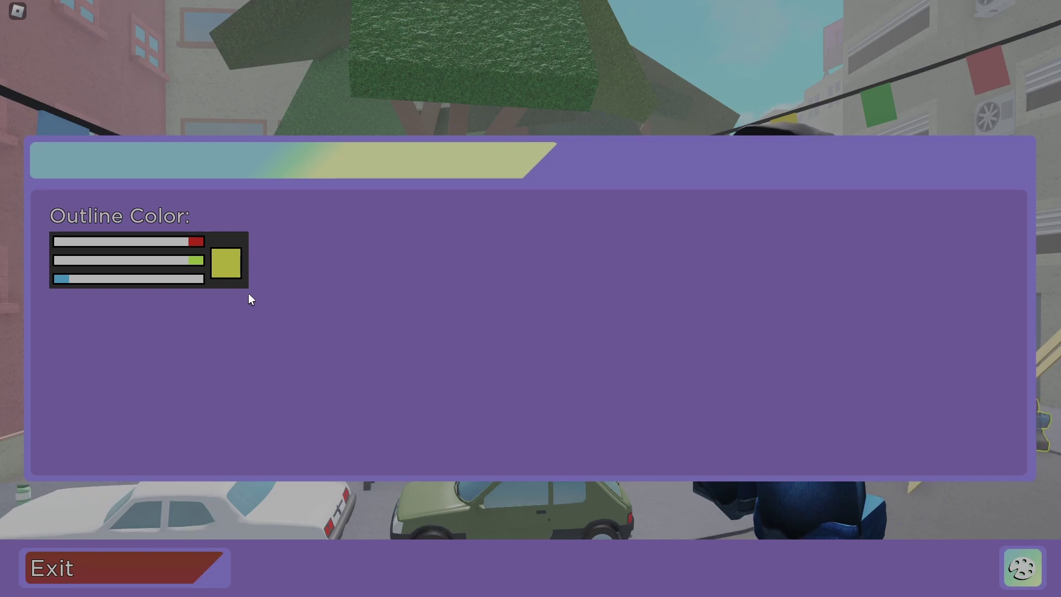
left_click(193, 572)
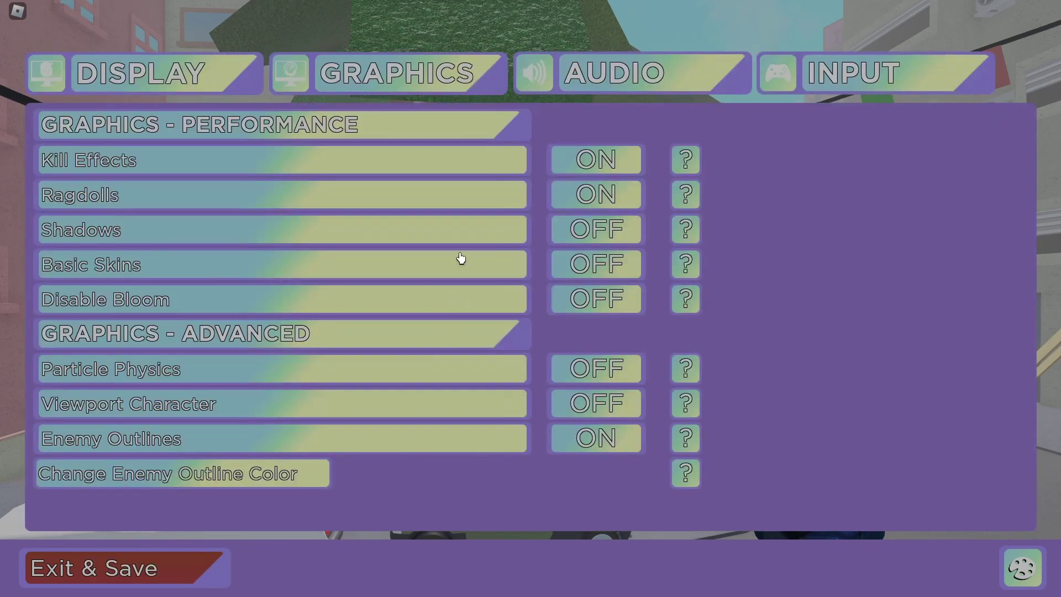
left_click(603, 77)
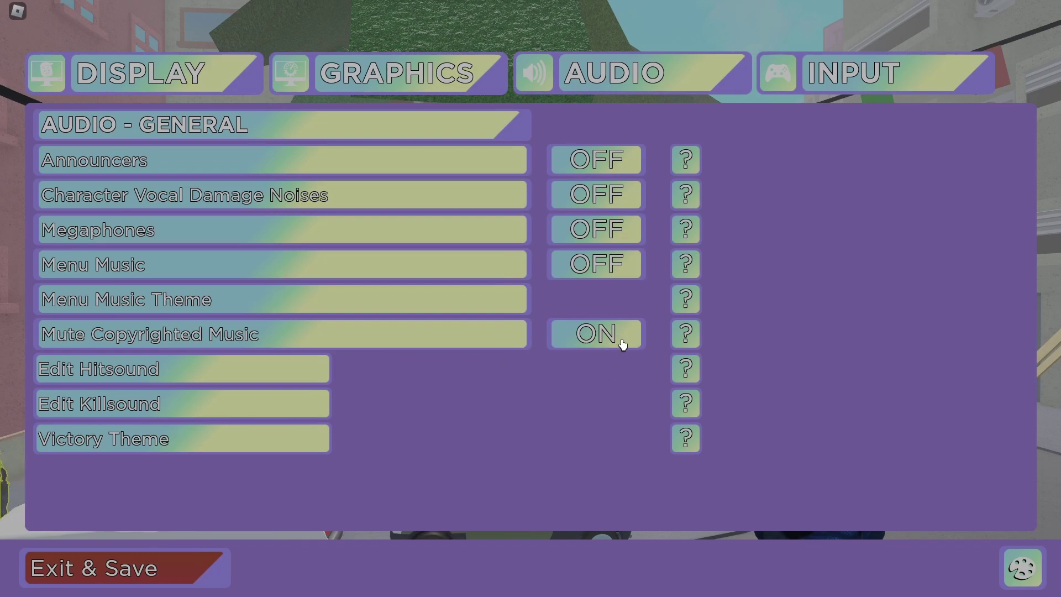
- Go to Arsenal's Input settings and bring up Roblox's own Settings menu with Esc
left_click(824, 84)
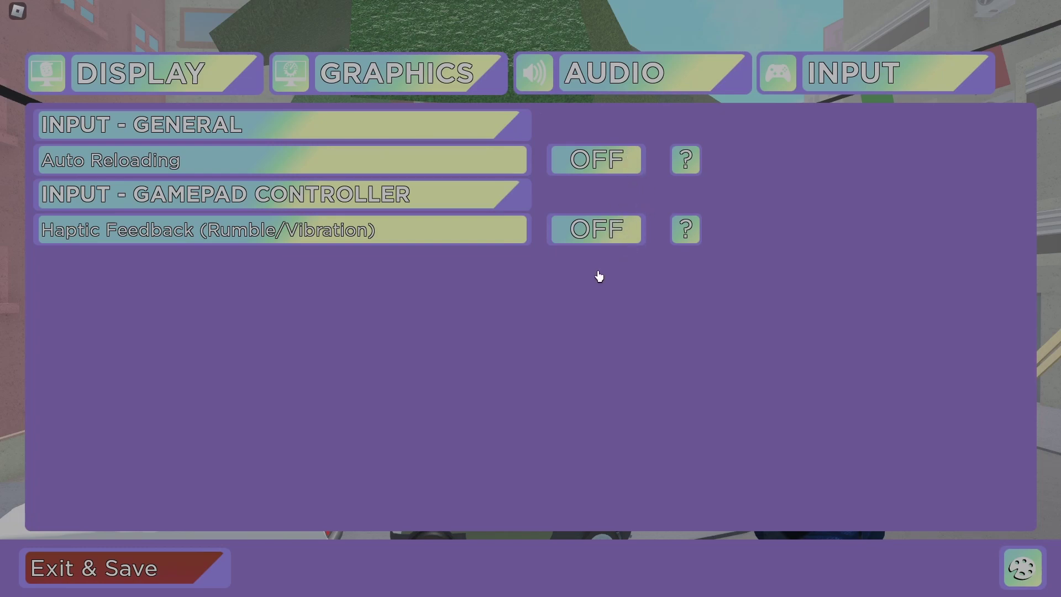
key("Escape")
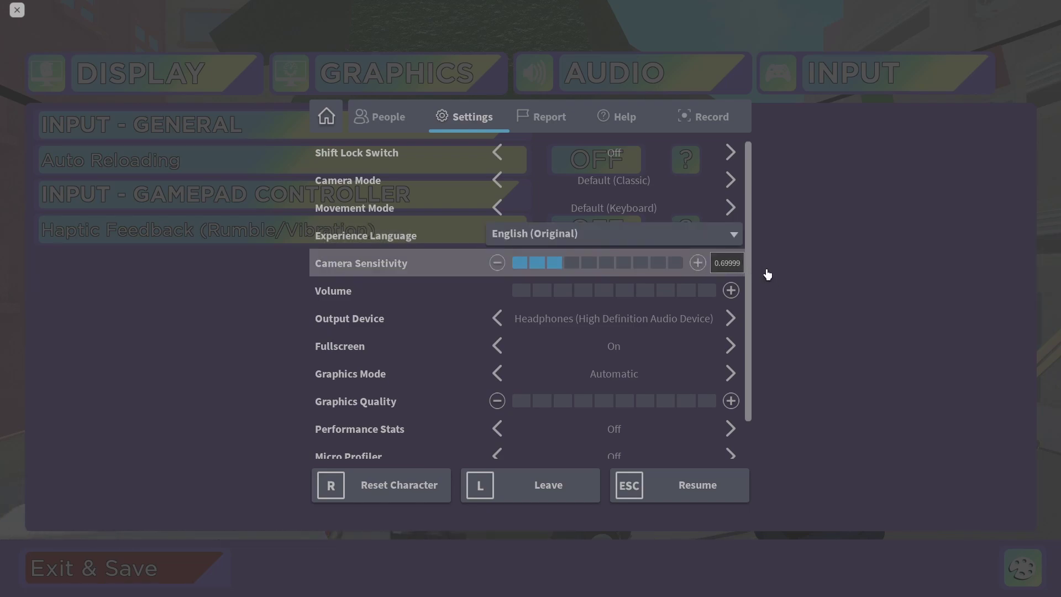
- Leave the menus and close the Roblox window from its taskbar icon
key("Escape")
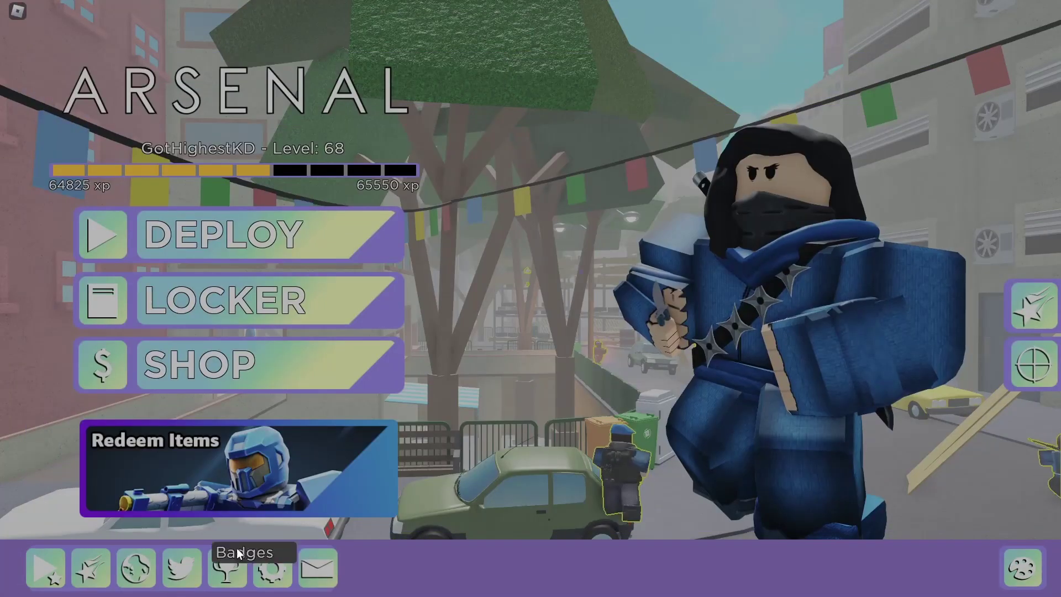
key("super")
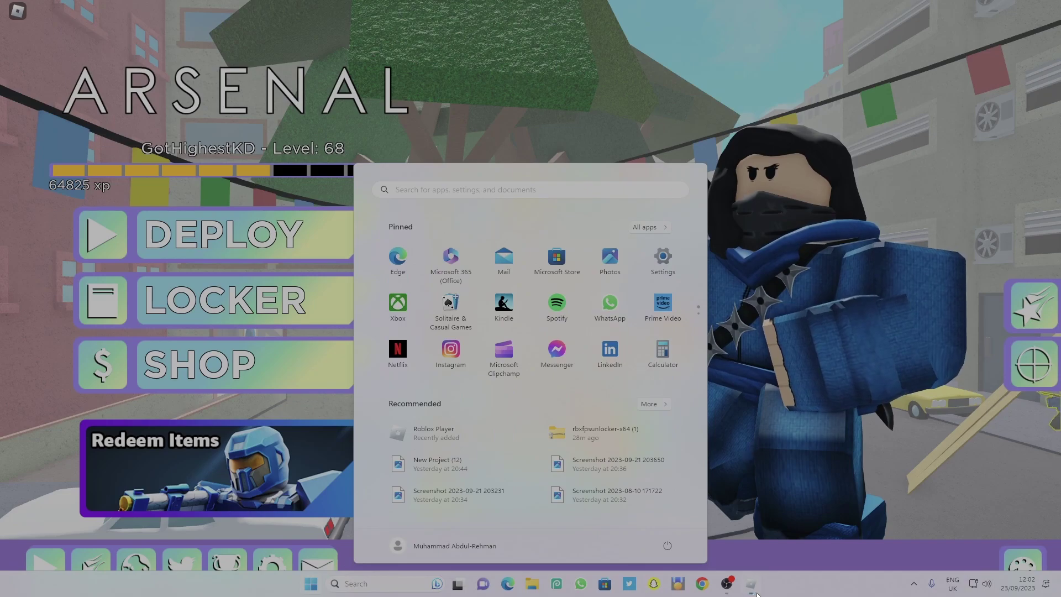
right_click(757, 592)
left_click(760, 559)
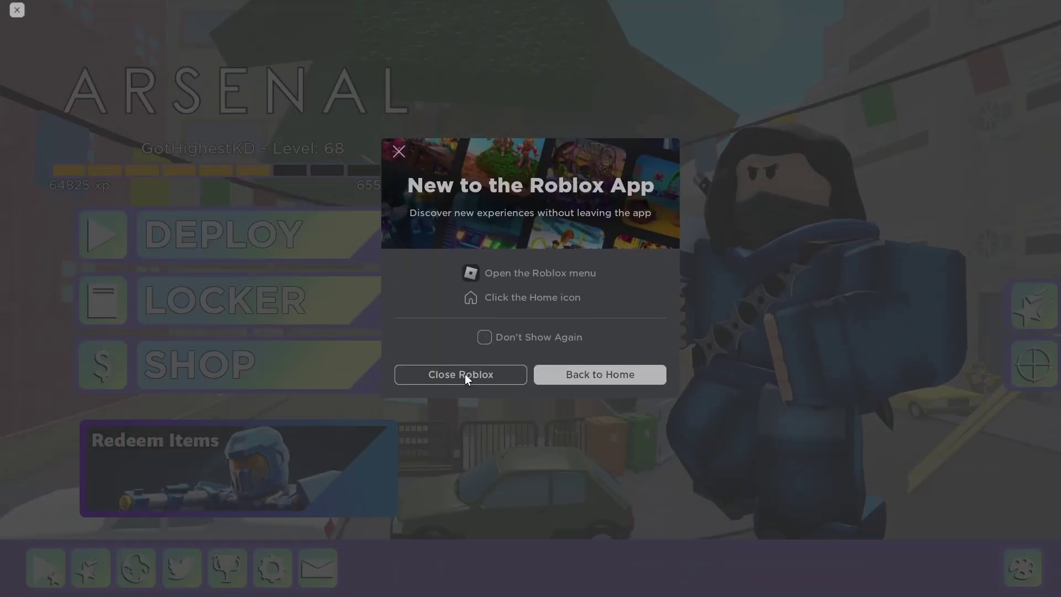
- Confirm closing Roblox, then search 'm' to reach the Windows Mouse settings page
left_click(475, 373)
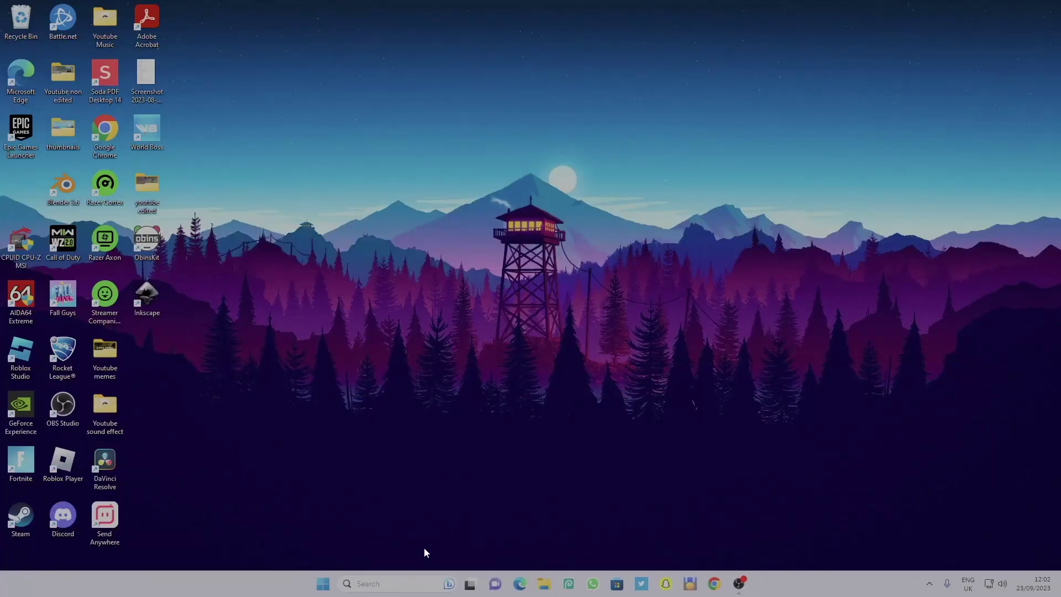
left_click(402, 594)
type("m")
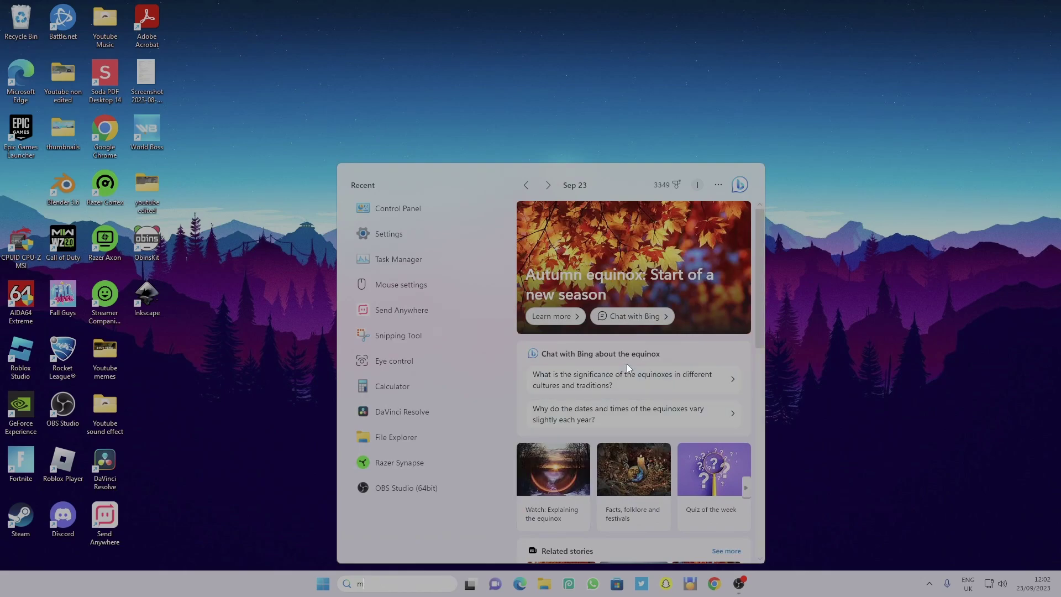
left_click(435, 279)
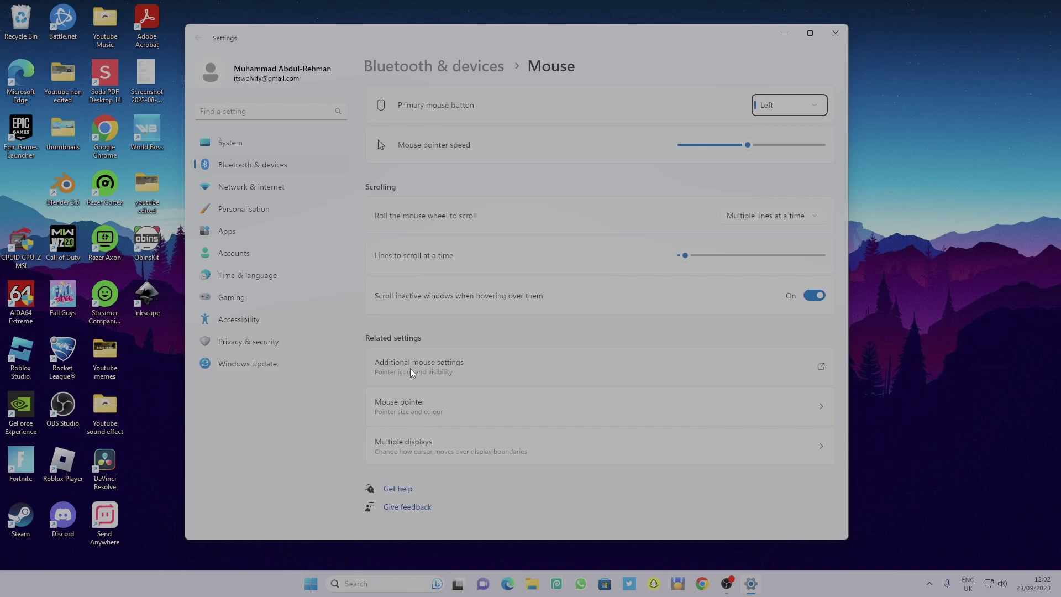
- Tick Enhance pointer precision on the Pointer Options tab of Mouse Properties and apply it
left_click(473, 380)
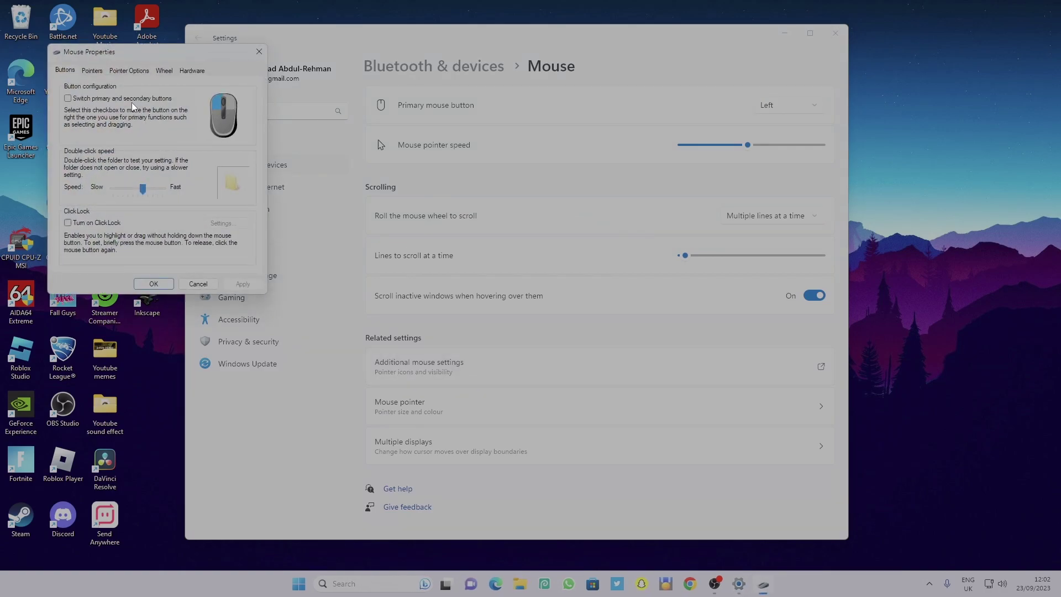
left_click(129, 72)
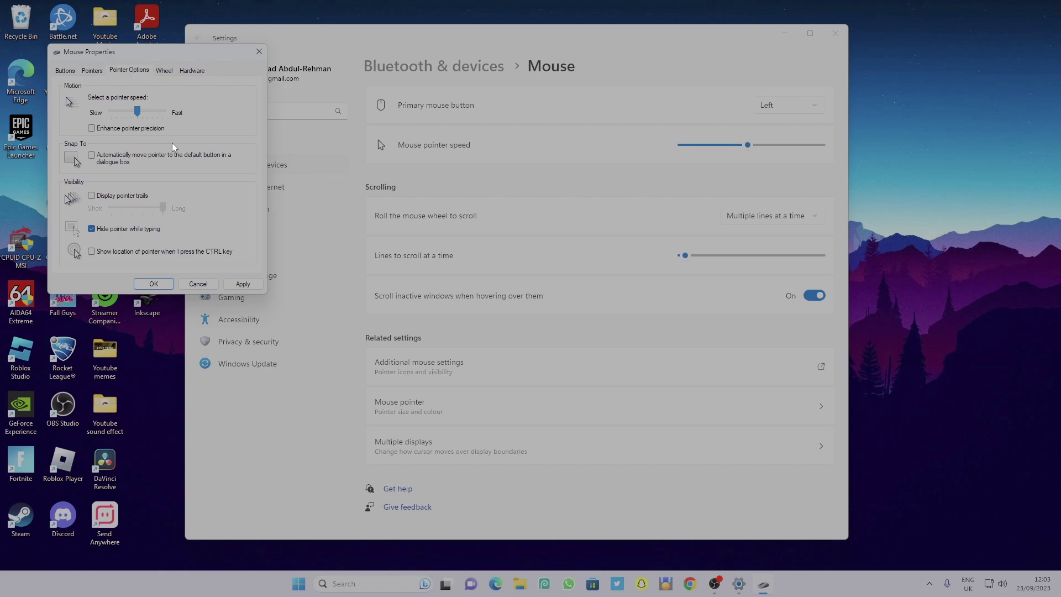
left_click(96, 129)
left_click(239, 283)
- Confirm and close Mouse Properties, then close the Windows Settings window
left_click(236, 285)
left_click(154, 283)
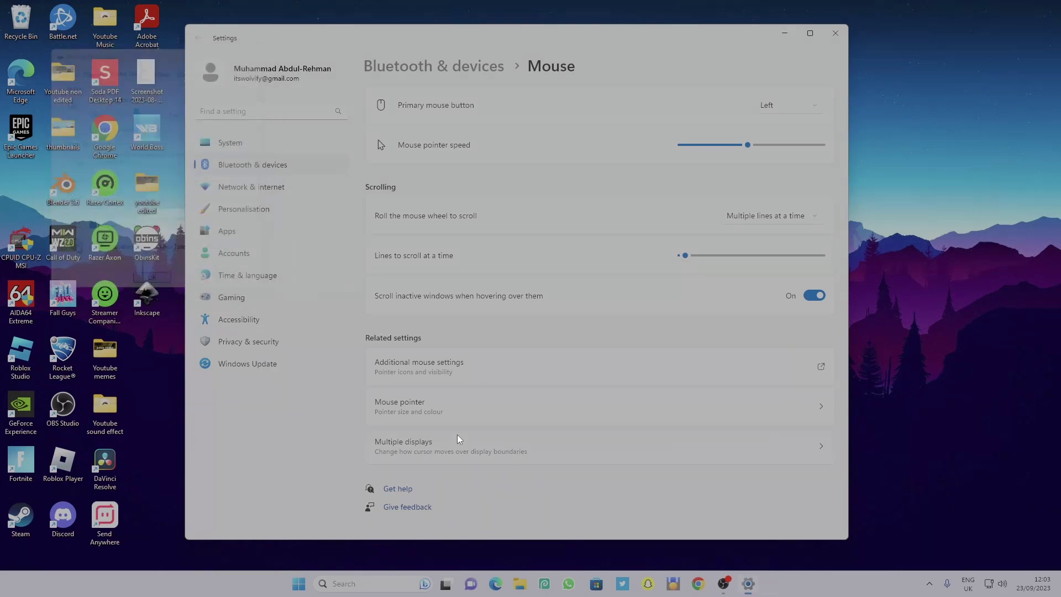
left_click(830, 35)
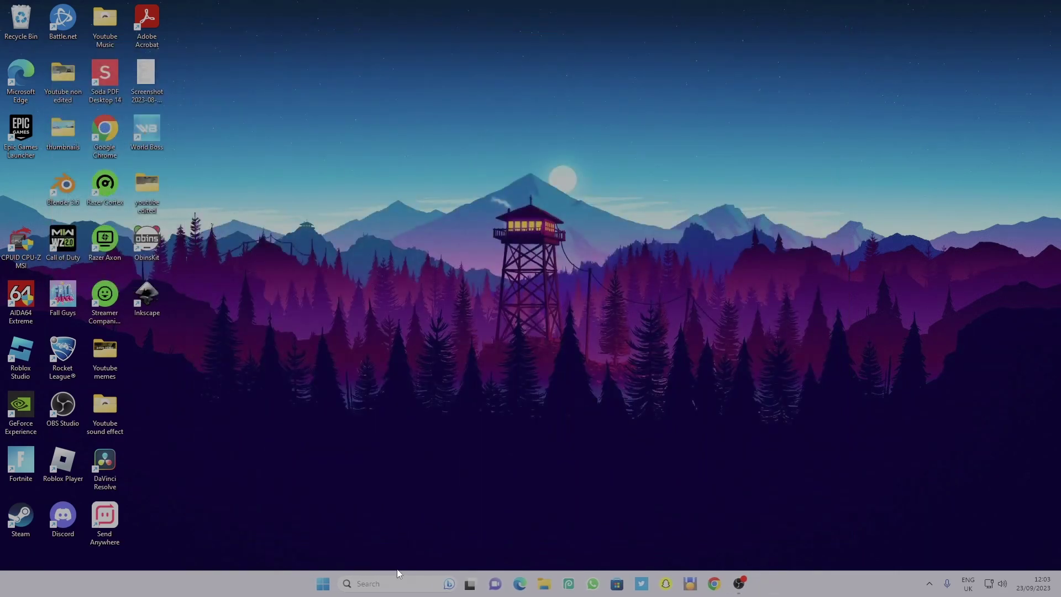
- Open Control Panel in Category view and go to Ease of Access's keyboard options
left_click(401, 585)
type("co")
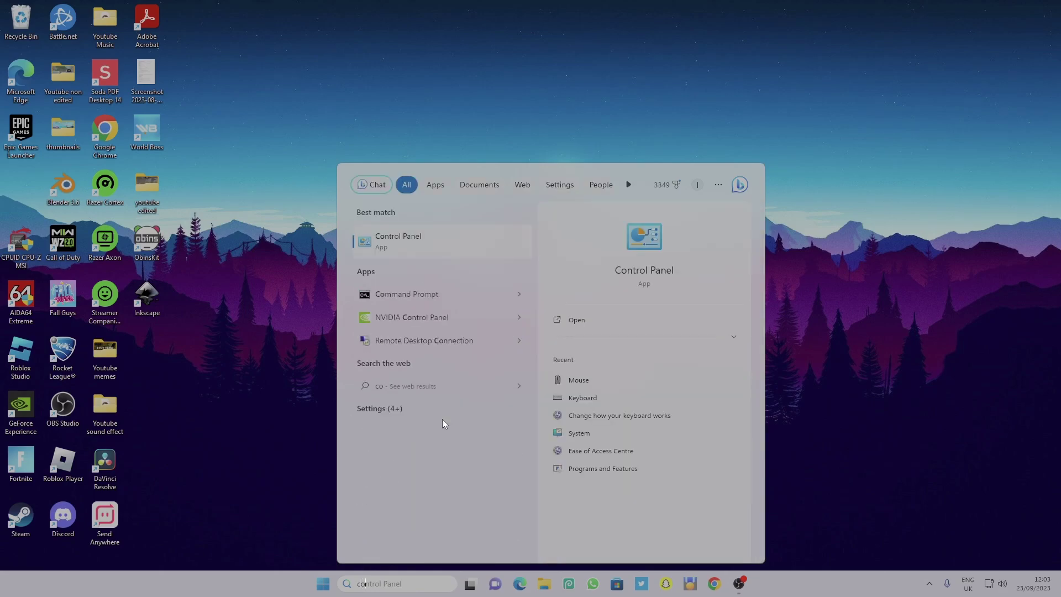
left_click(450, 250)
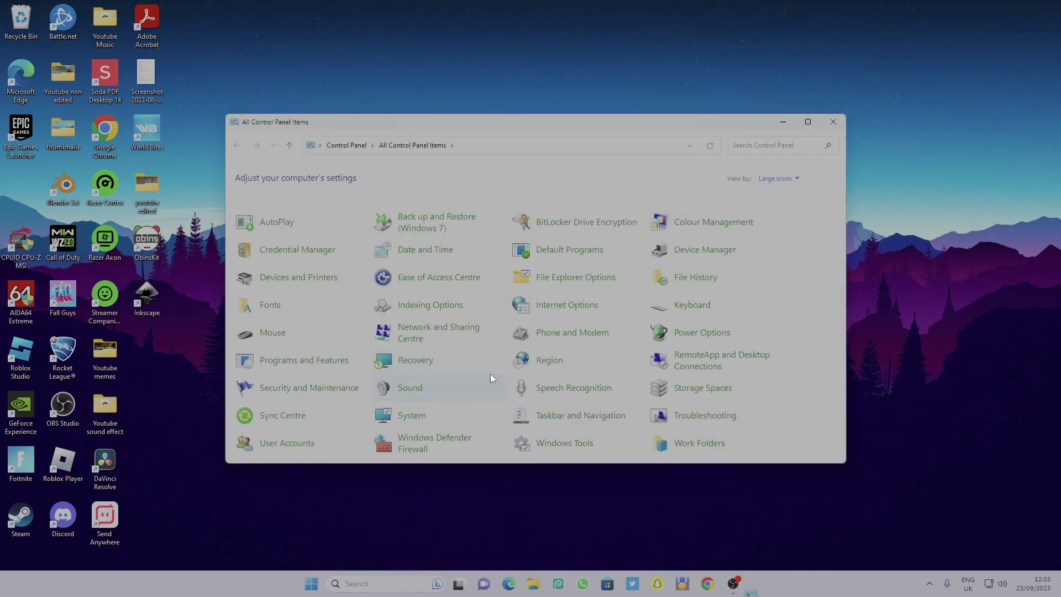
left_click(347, 145)
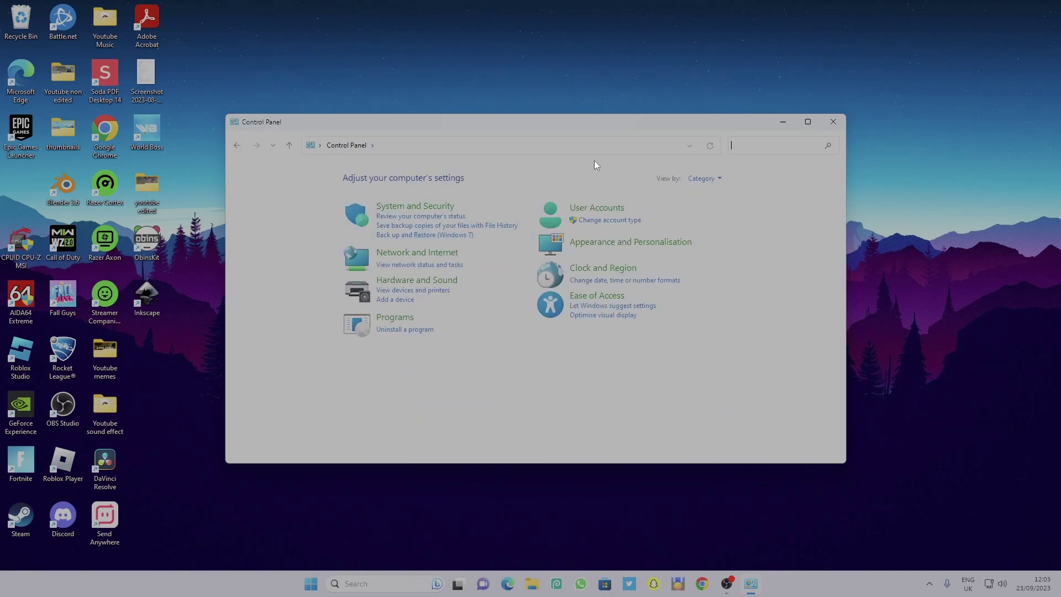
left_click(611, 298)
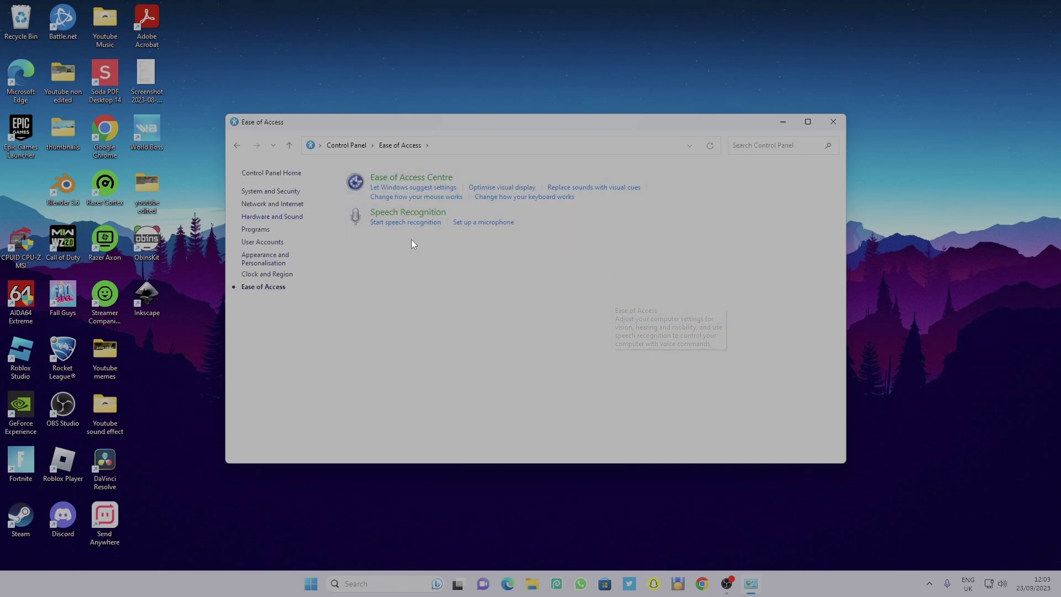
left_click(512, 205)
scroll(438, 207, "down", 10)
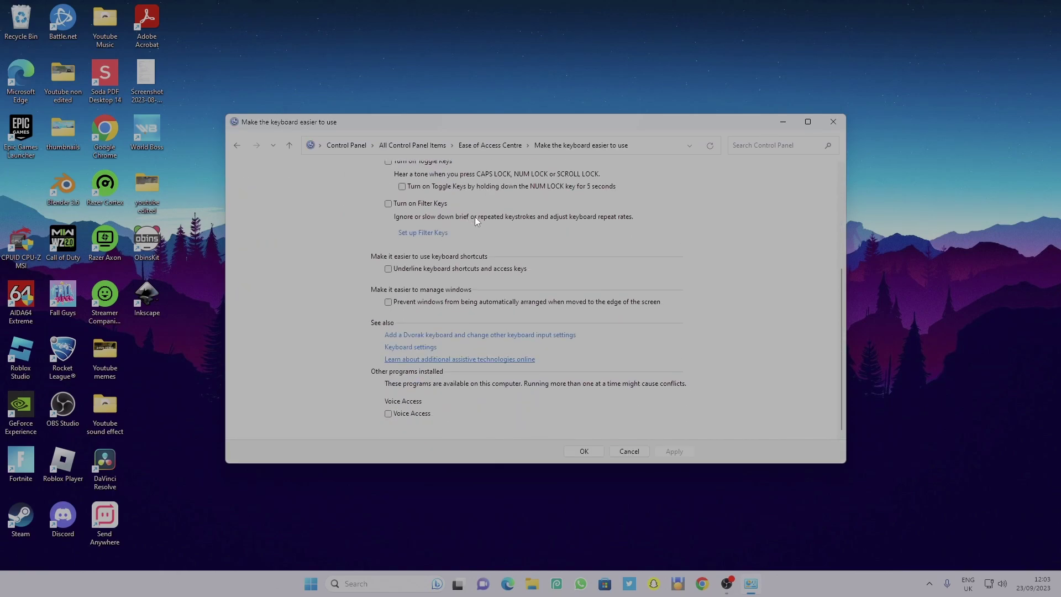
- Move the Keyboard Properties repeat delay slider one notch longer than Short and confirm with OK
left_click(431, 347)
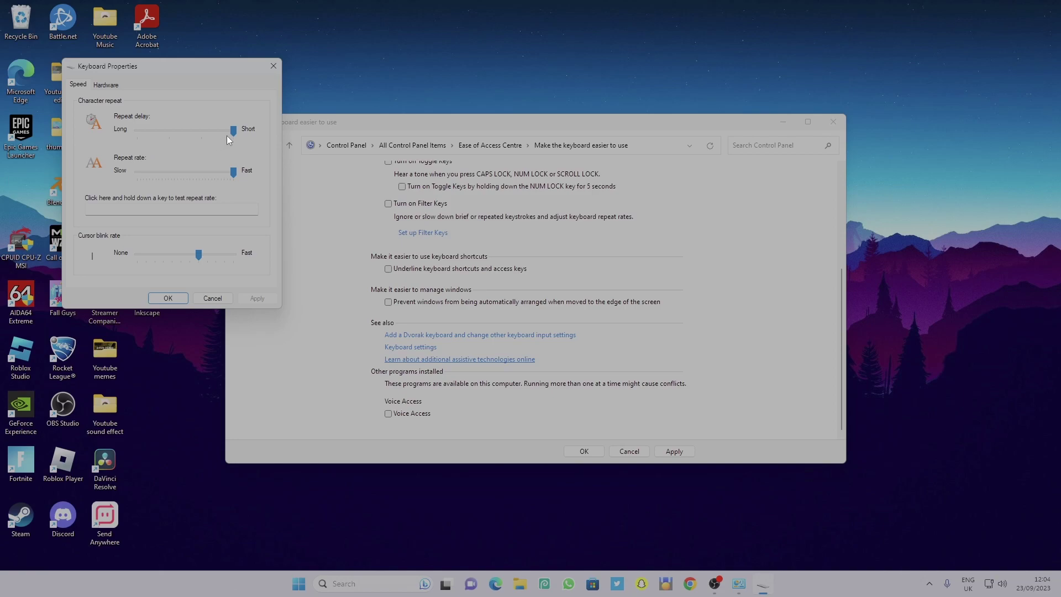
left_click_drag(224, 134, 207, 137)
left_click(172, 299)
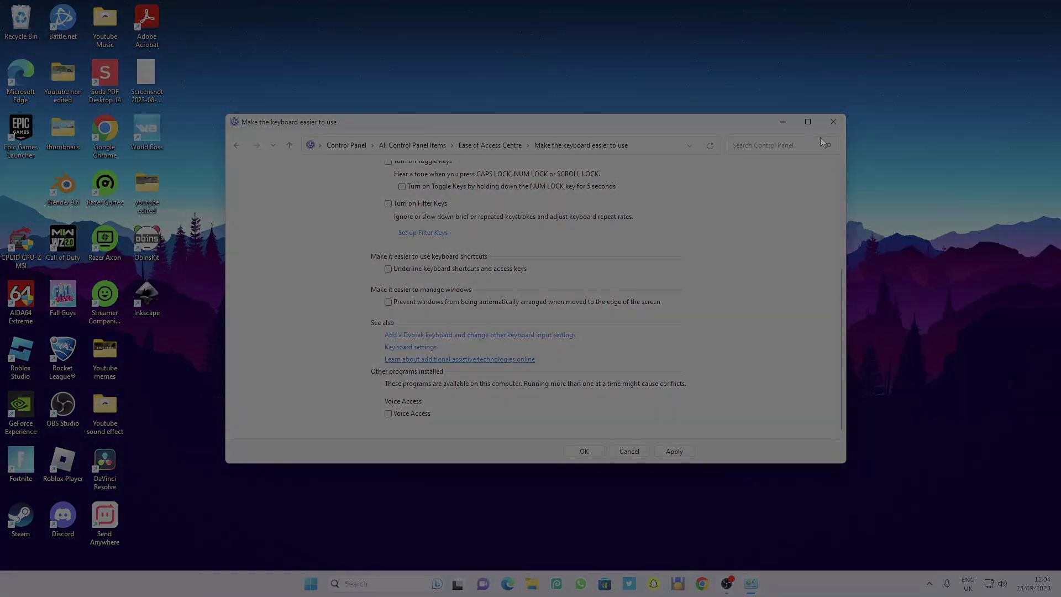